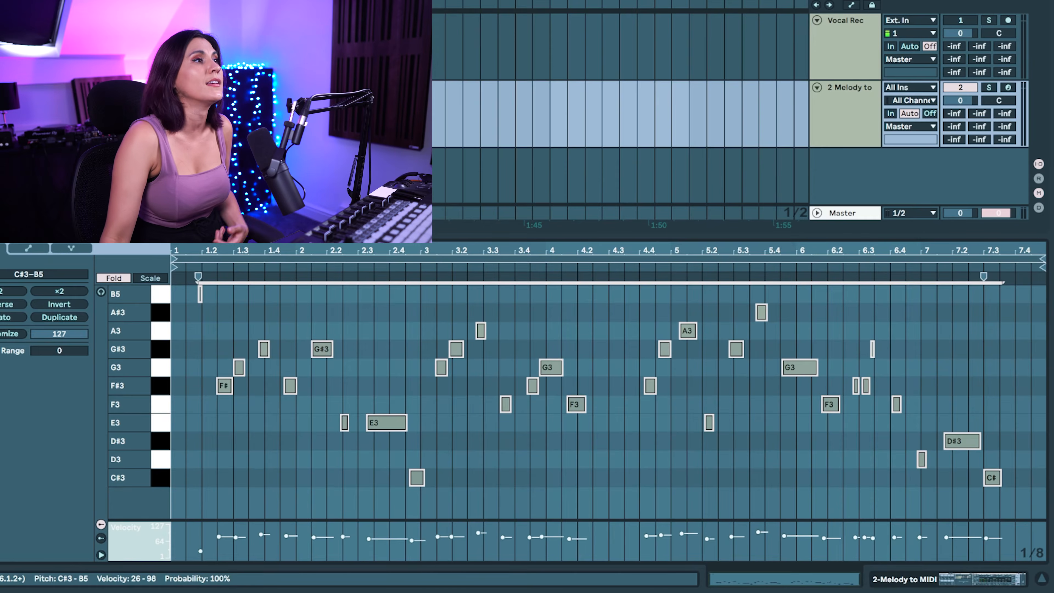
Quantize the selected notes to 1/16 with start and end adjusted and an amount of 50 %, and play the clip
right_click(477, 442)
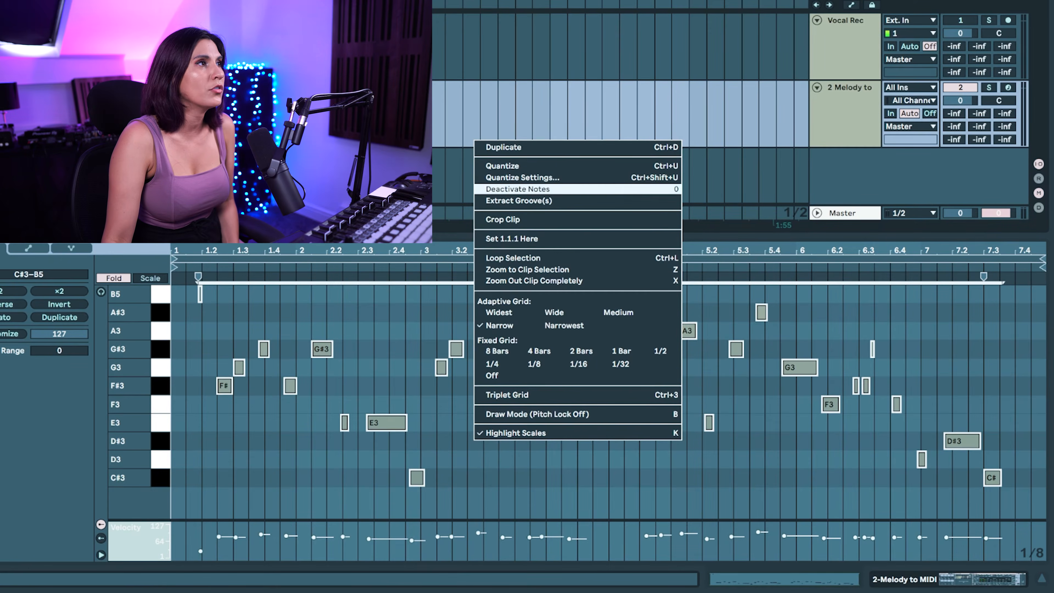
left_click(518, 178)
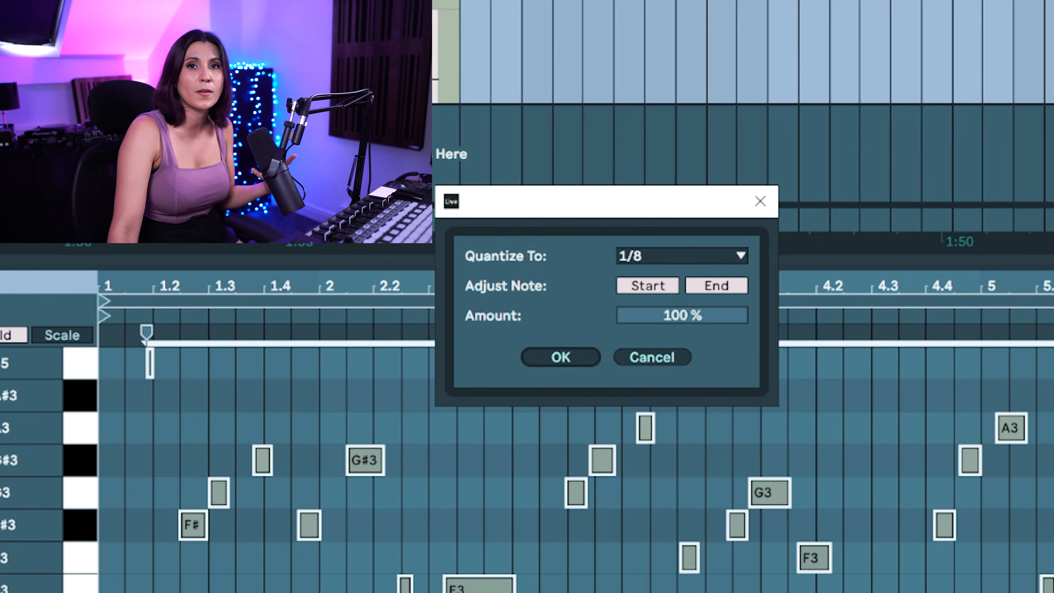
left_click(682, 256)
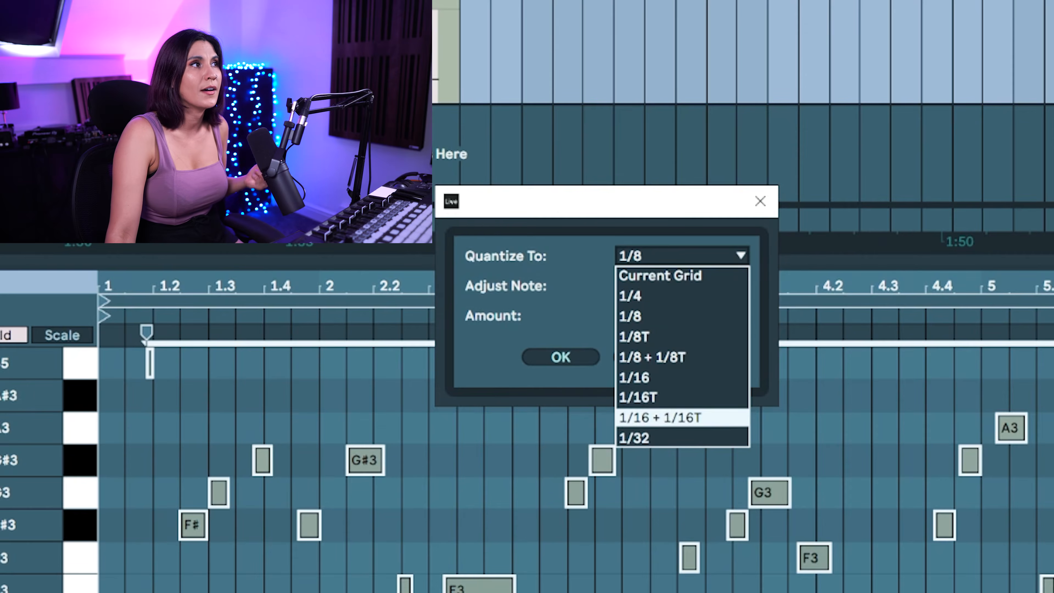
left_click(682, 377)
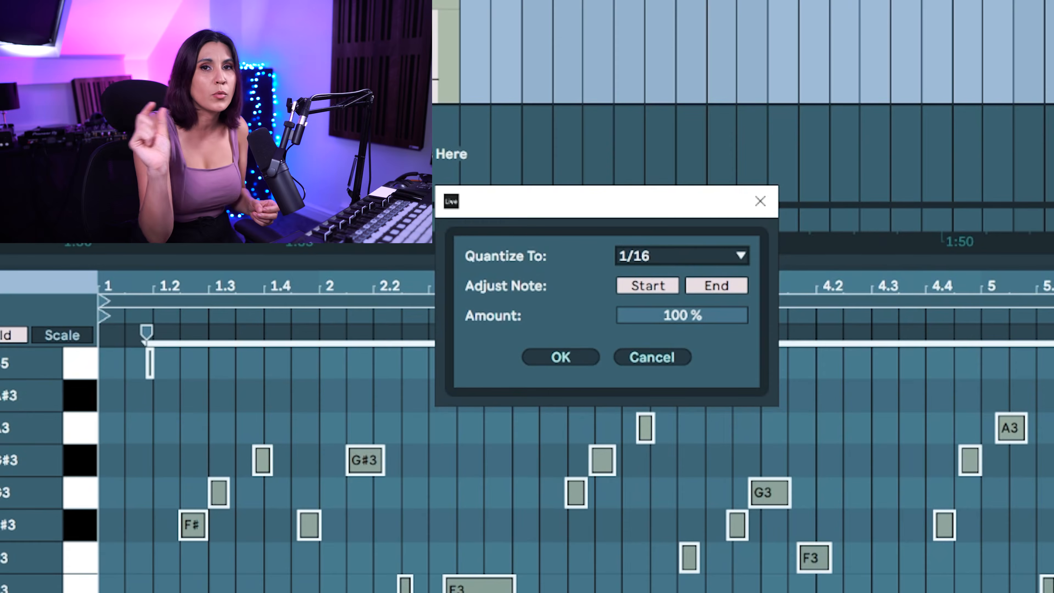
left_click_drag(682, 316, 682, 353)
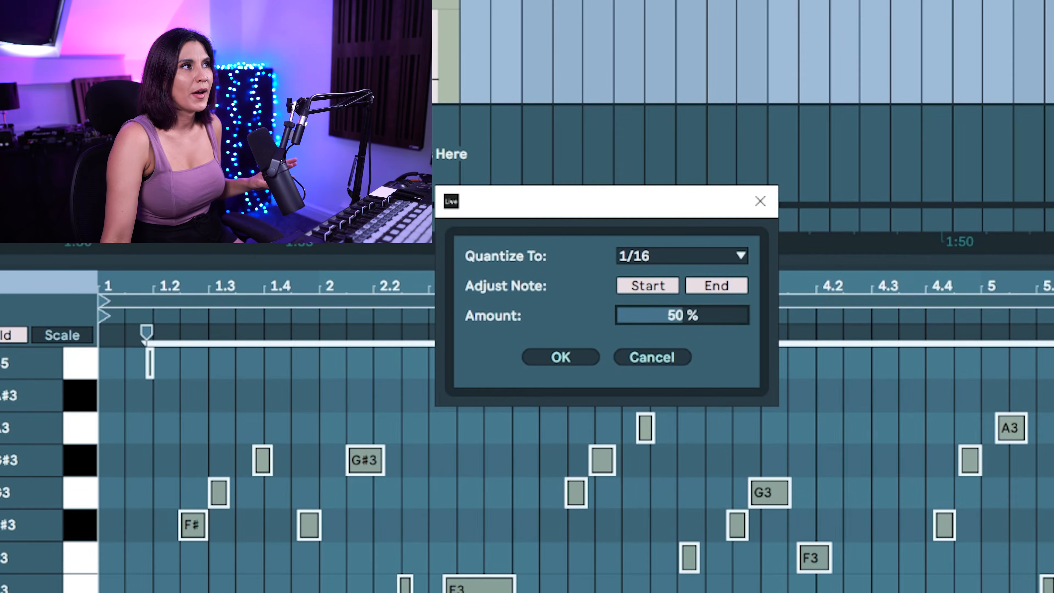
left_click(560, 357)
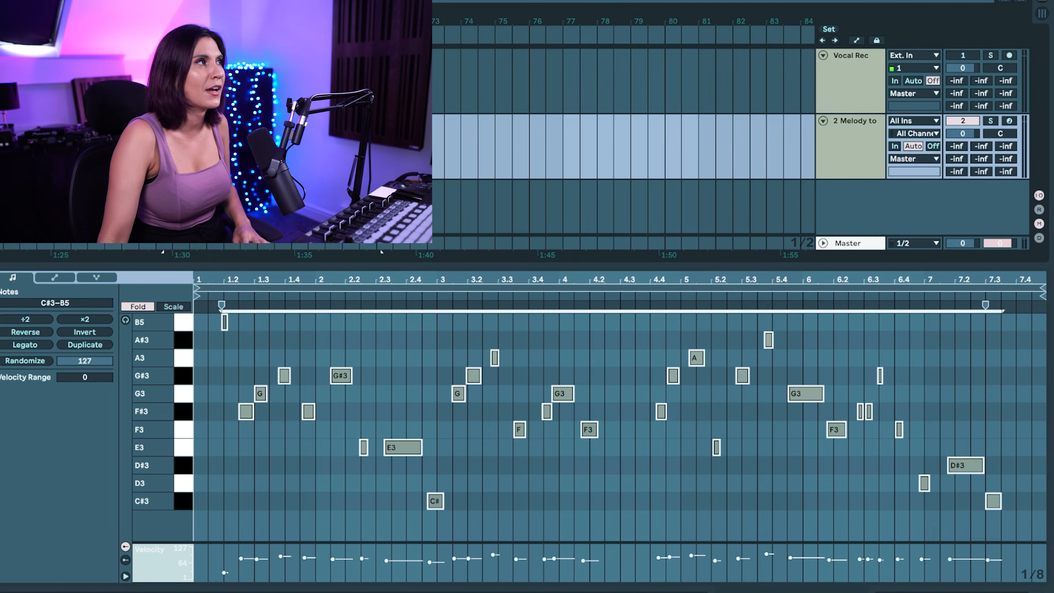
key("space")
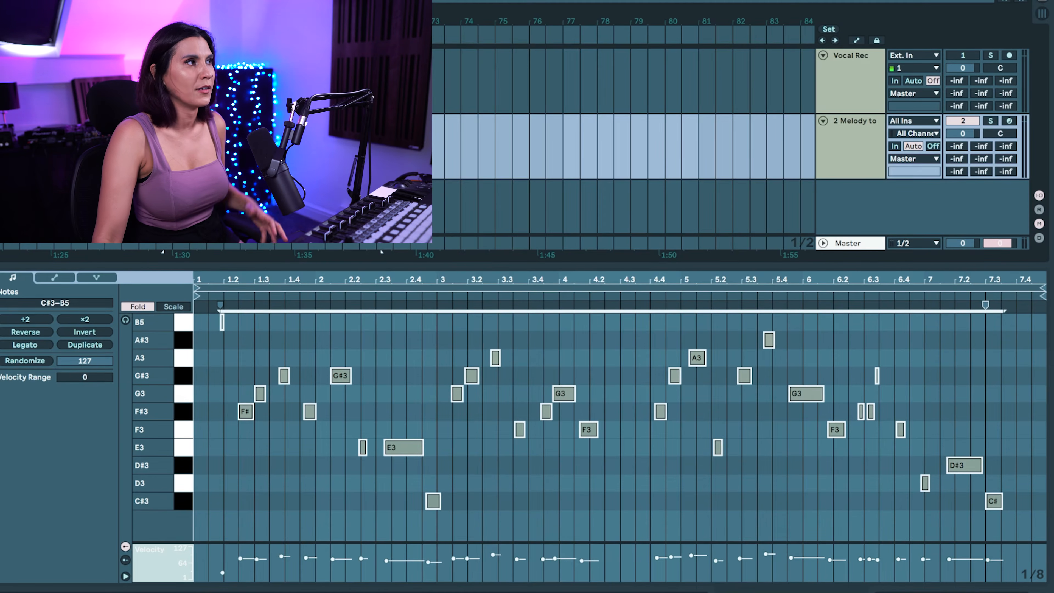
Set the note editor to a fixed 1/4 grid
scroll(238, 332, "up", 5)
scroll(397, 330, "down", 2)
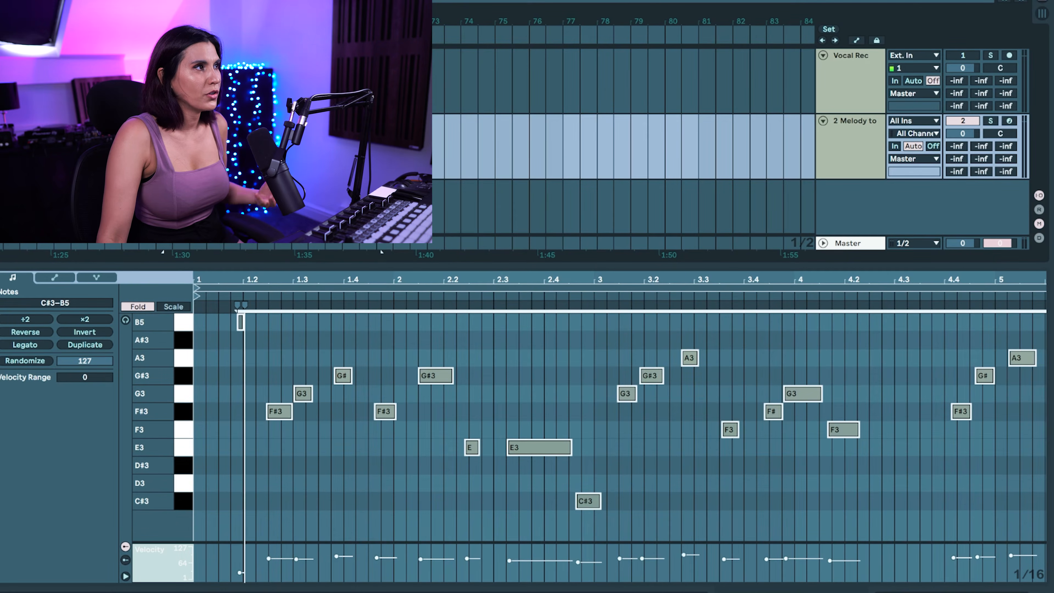
right_click(397, 330)
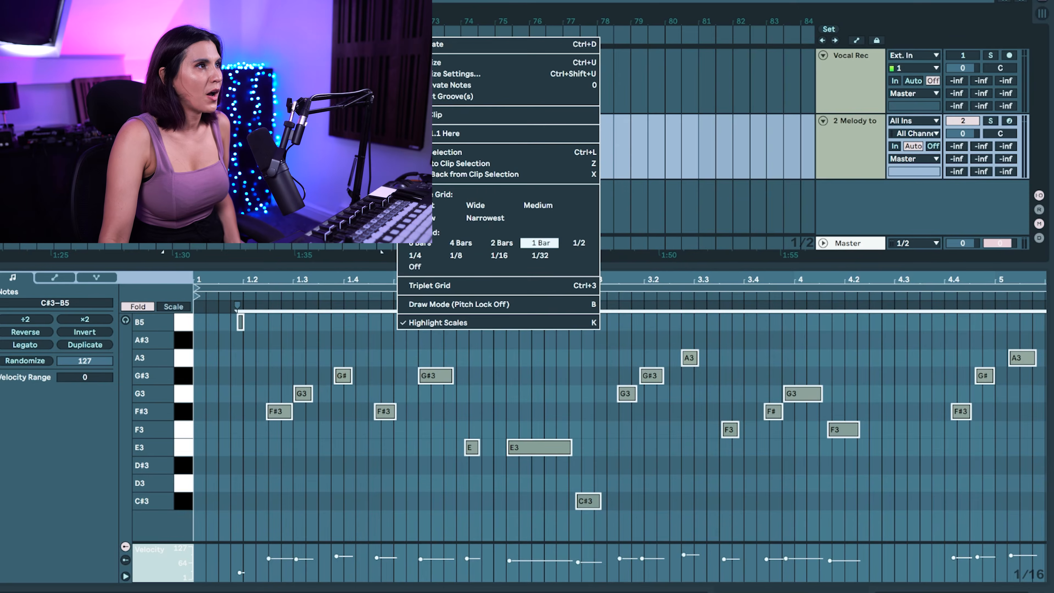
left_click(579, 243)
right_click(521, 356)
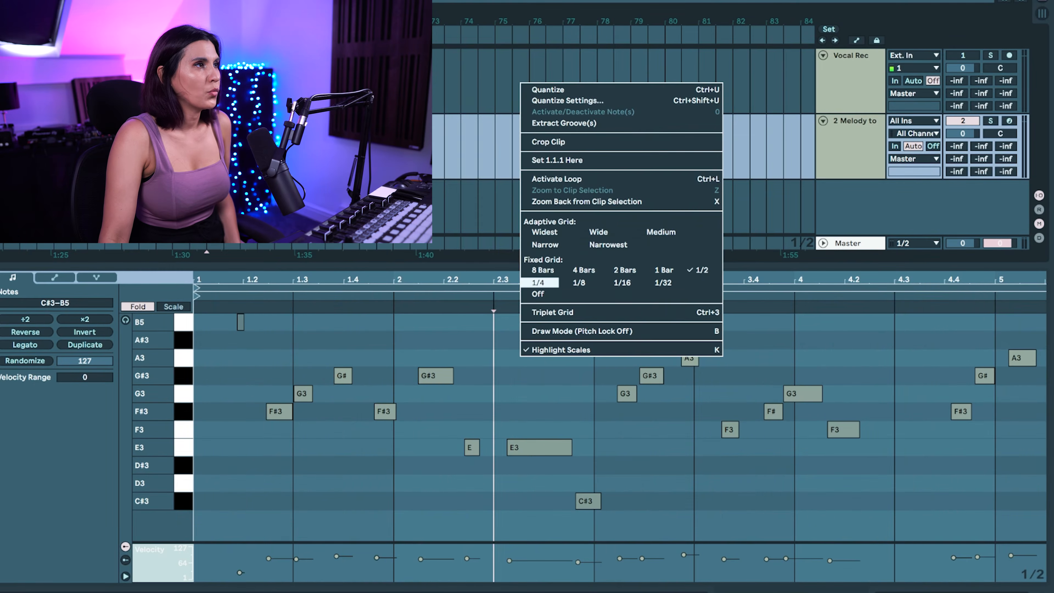
left_click(539, 282)
Shift the first phrase, from its opening F#3 through C#3, so that it starts on beat 1.2
left_click_drag(584, 526, 259, 314)
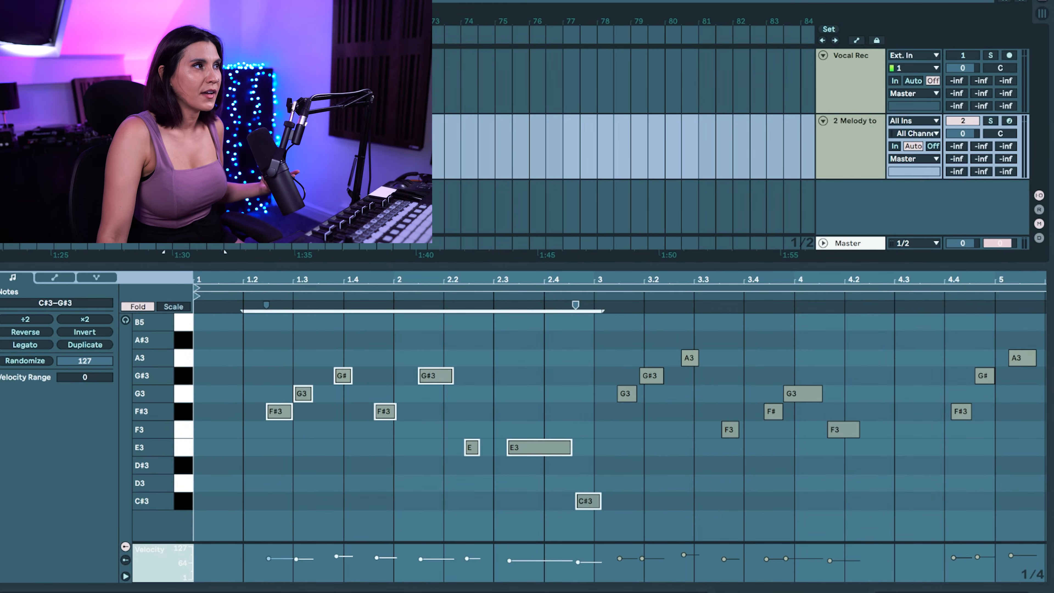
left_click_drag(279, 411, 256, 412)
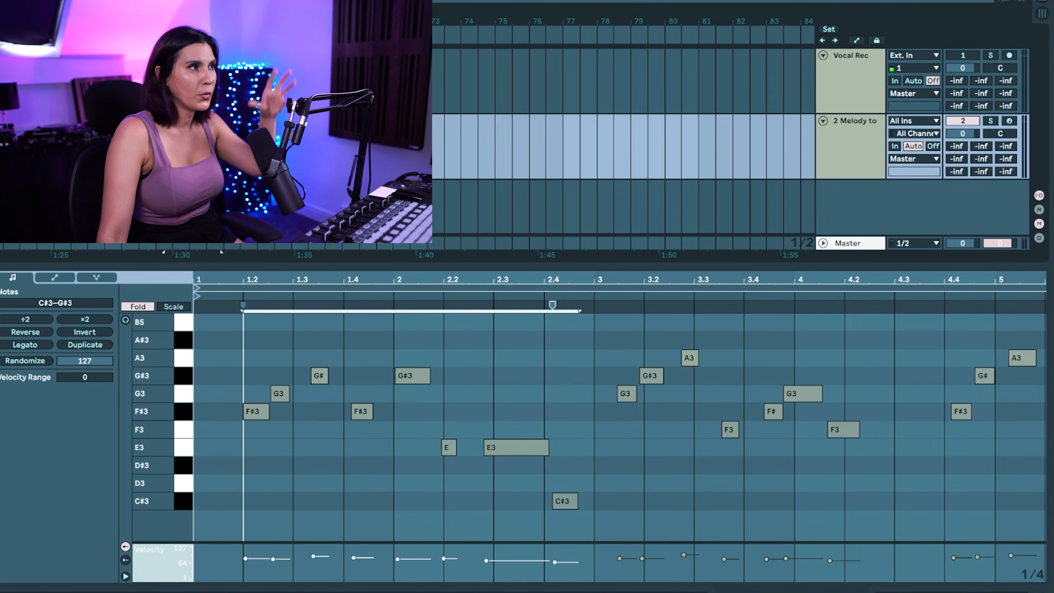
left_click_drag(256, 412, 255, 411)
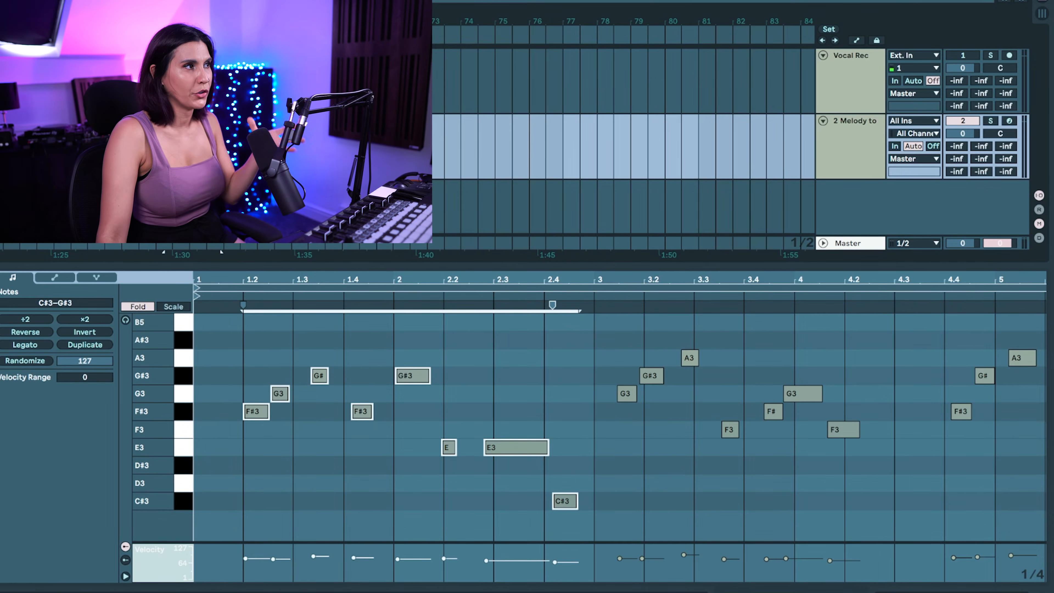
Shift the second phrase to start on bar 3 and the third phrase's notes to start on beat 4.4
left_click_drag(888, 319, 612, 488)
left_click_drag(625, 394, 604, 394)
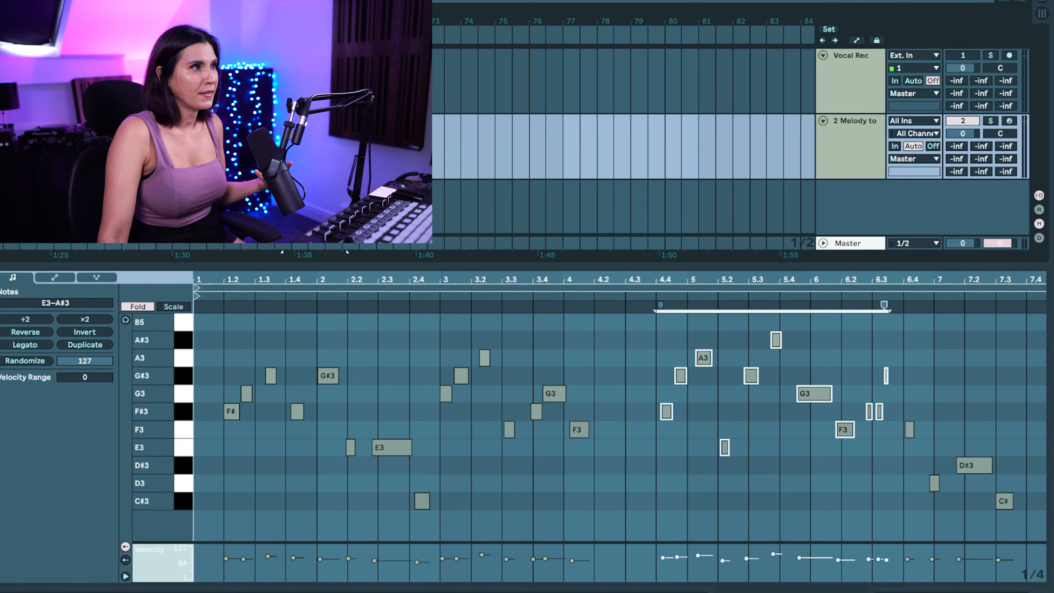
left_click_drag(666, 412, 662, 412)
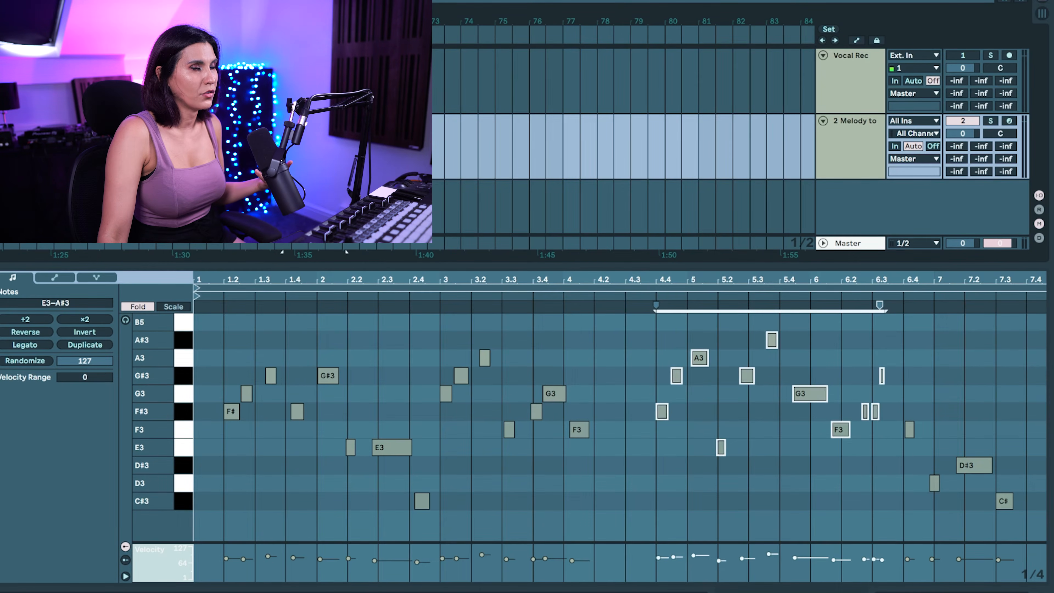
Nudge the last four notes of the second phrase to beat 3.3, and the F#3, G#3 and E3 group slightly earlier near beat 1.4
left_click_drag(598, 346, 510, 473)
left_click_drag(509, 429, 507, 430)
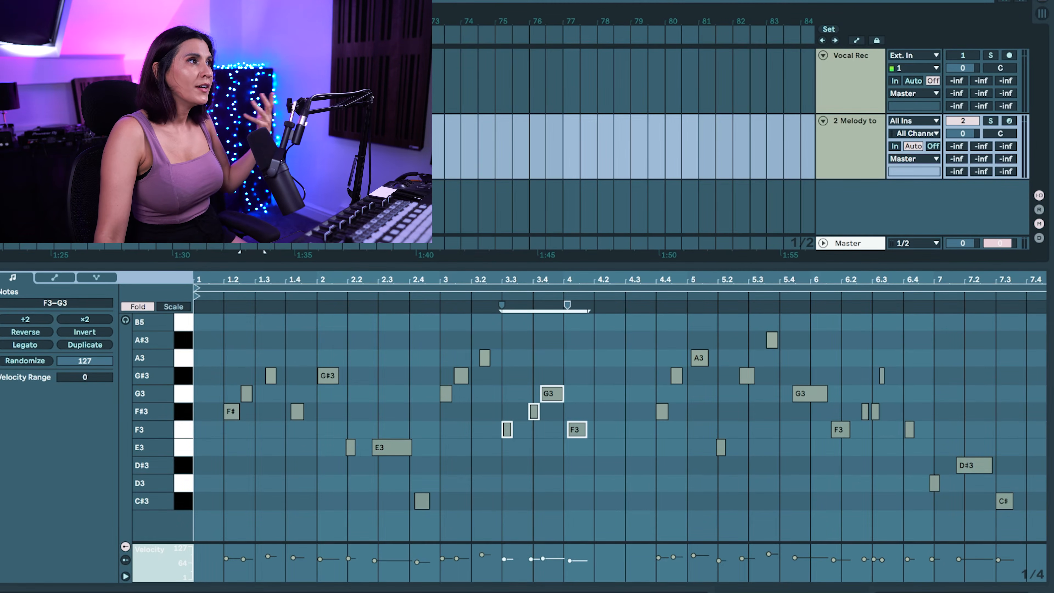
left_click(366, 331)
left_click_drag(365, 331, 297, 487)
left_click_drag(298, 411, 292, 412)
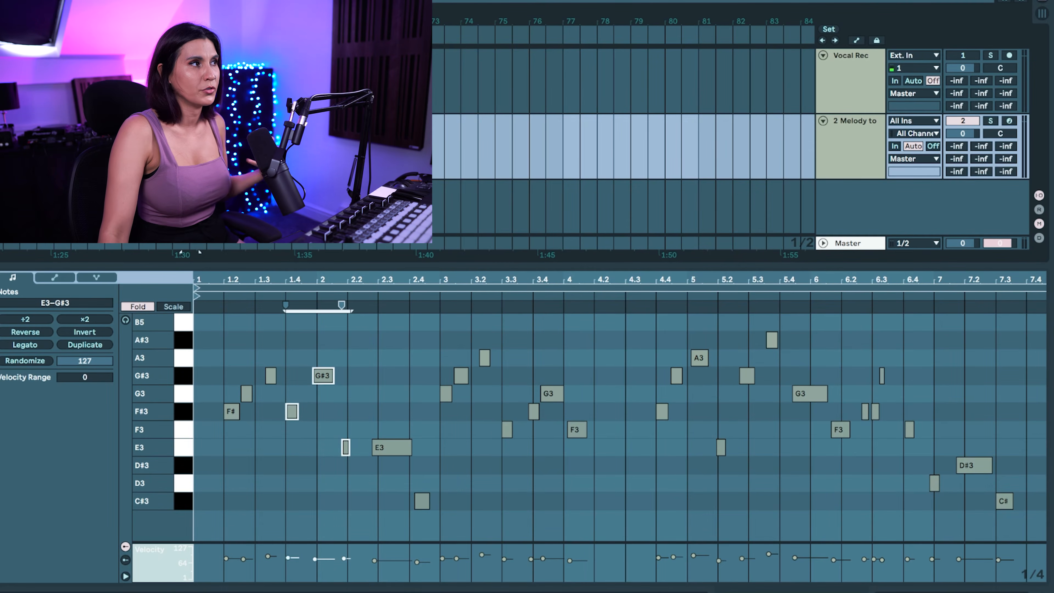
Play the clip and delete the extra short F#3 note and the short G#3 note near beat 6.3
key("space")
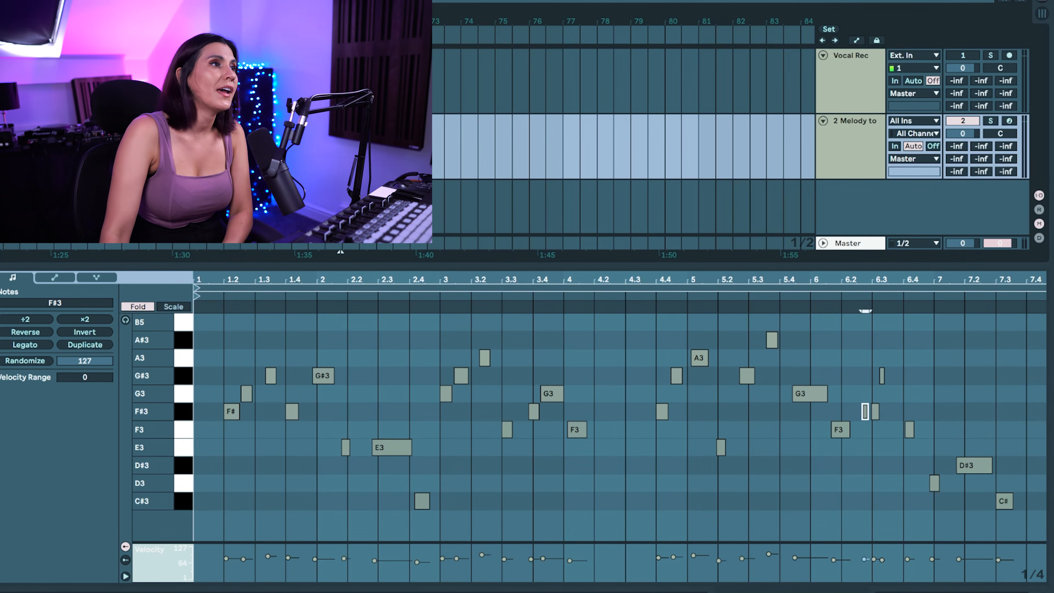
key("Delete")
left_click(882, 375)
key("Delete")
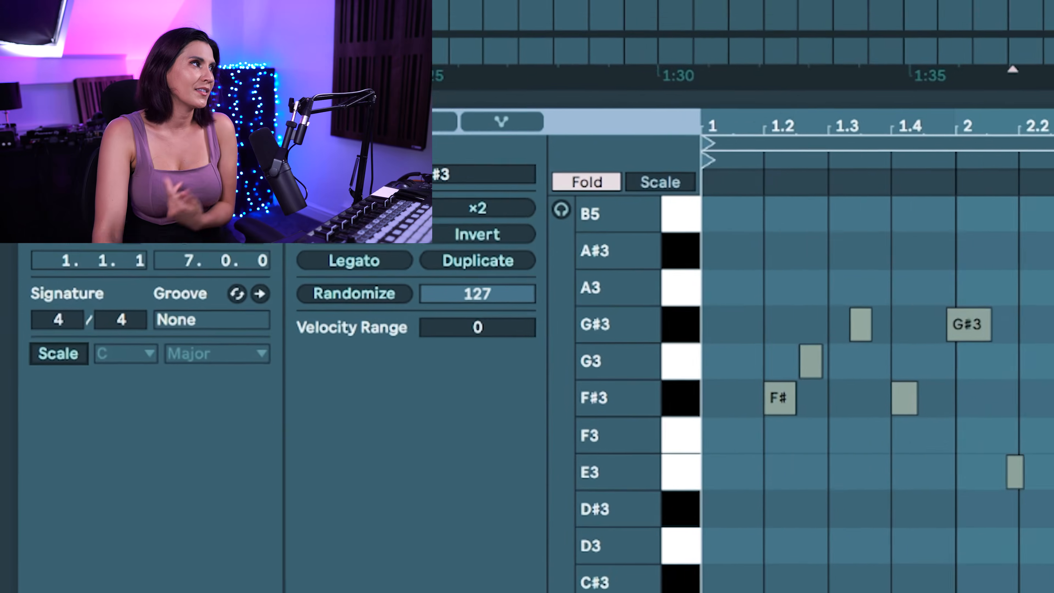
Turn on the clip's scale setting and set it to D Minor
left_click(25, 397)
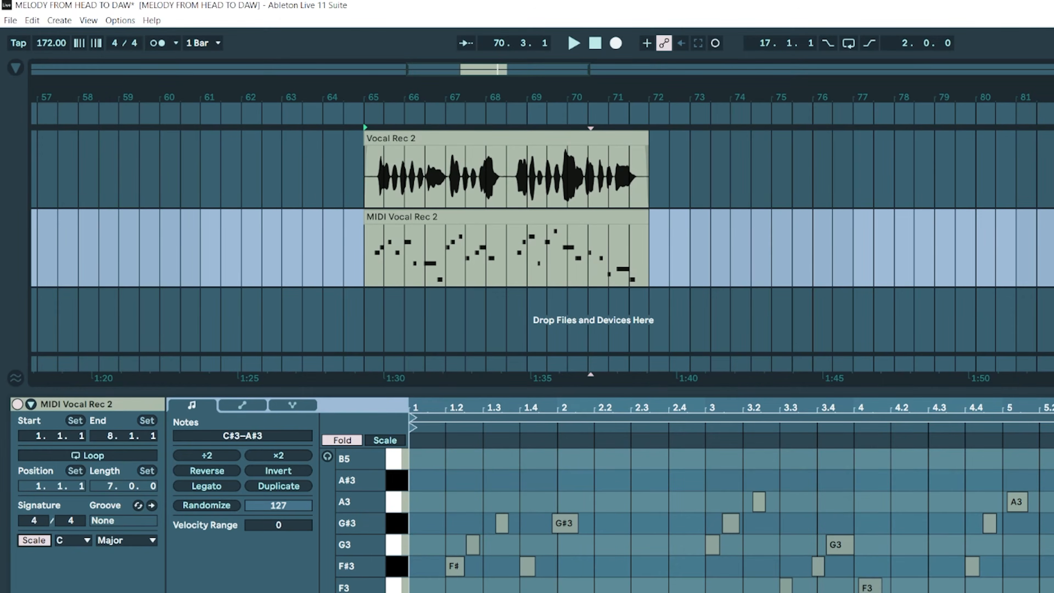
left_click(127, 539)
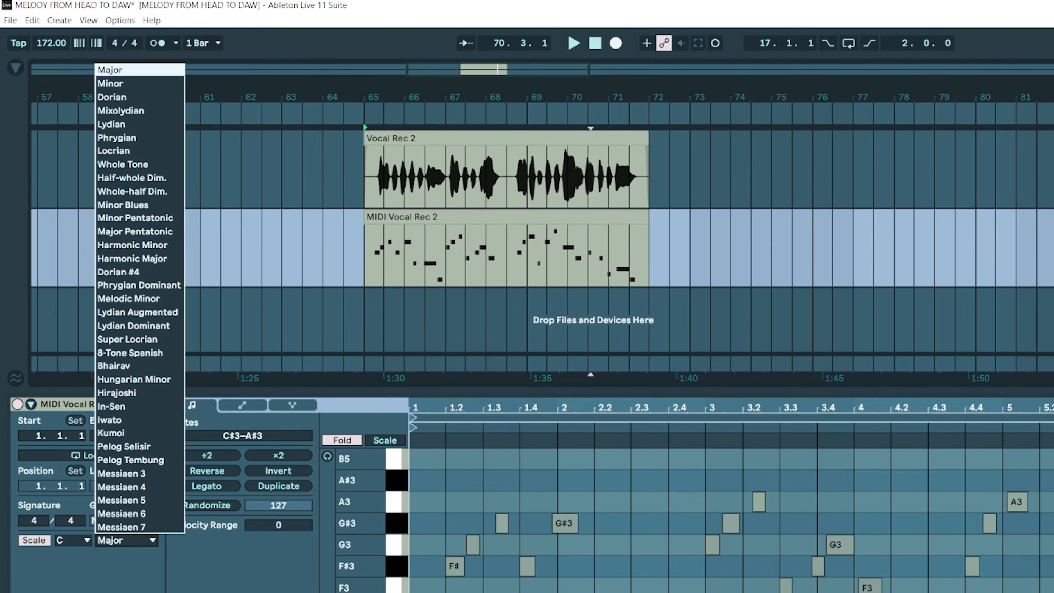
left_click(111, 83)
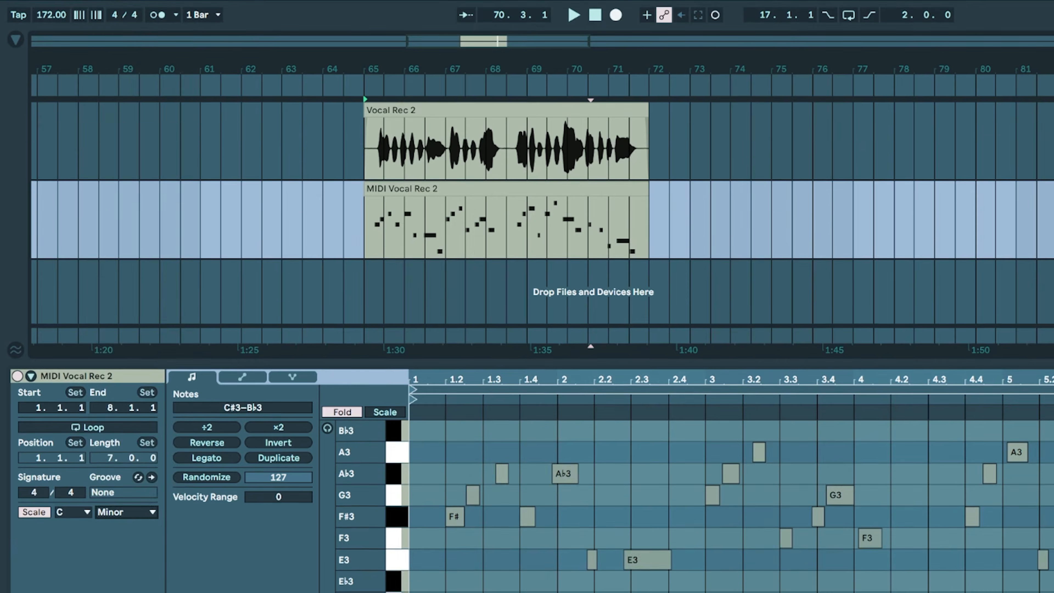
left_click(72, 540)
left_click(60, 365)
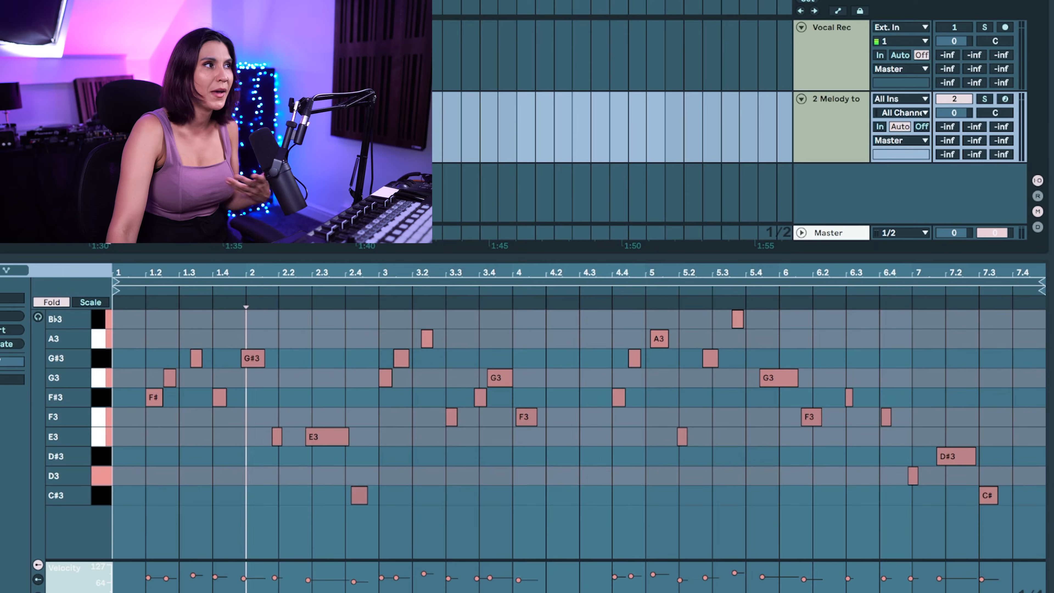
Transpose all the out-of-scale F#3 notes up three semitones to A3
mouse_move(939, 389)
left_mouse_down()
mouse_move(804, 401)
mouse_move(134, 401)
left_mouse_up()
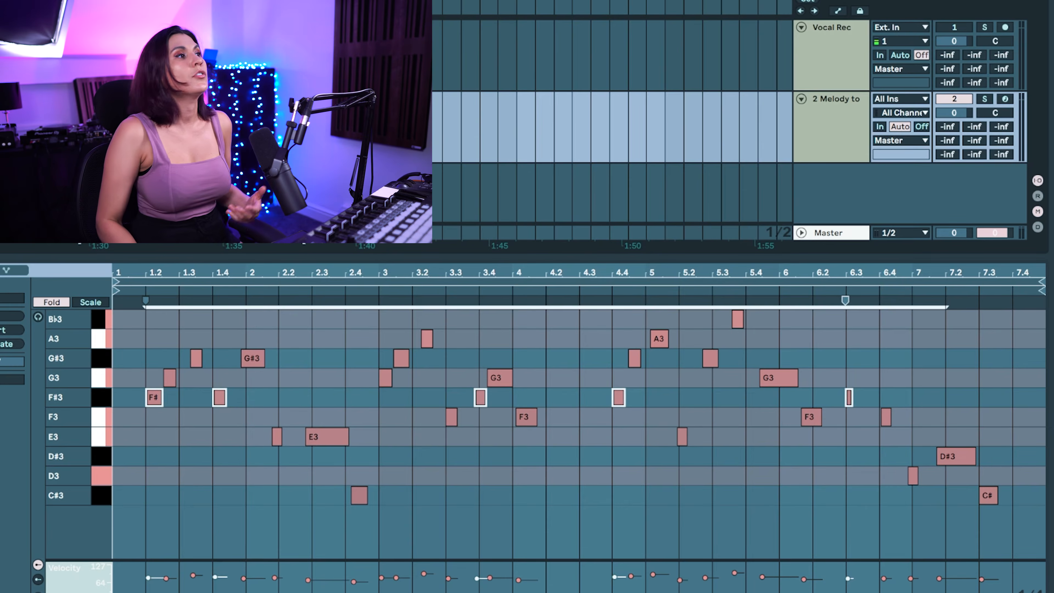
key("Up")
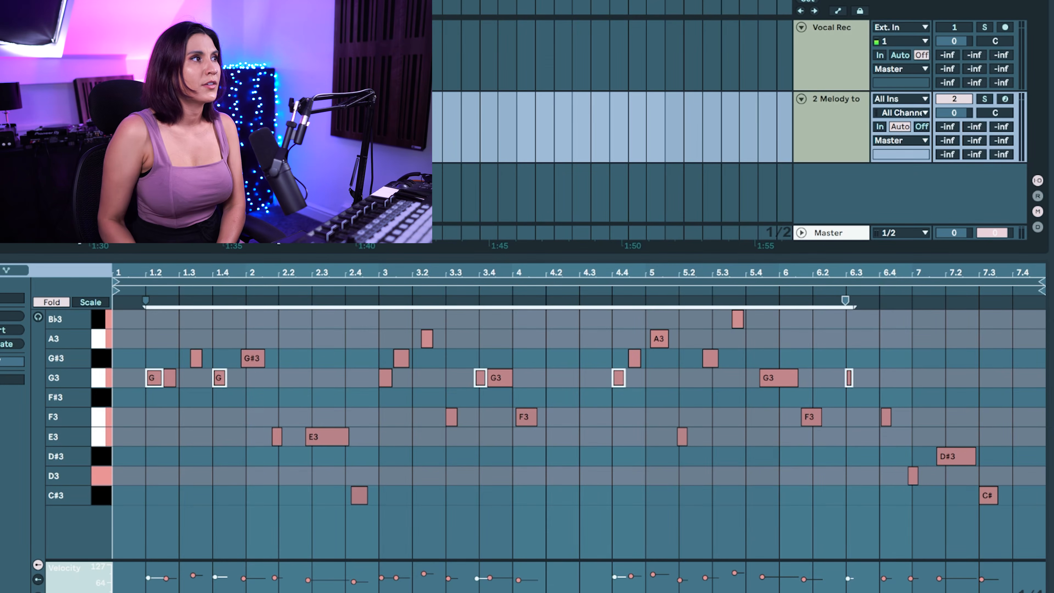
key("Up")
key("Up")
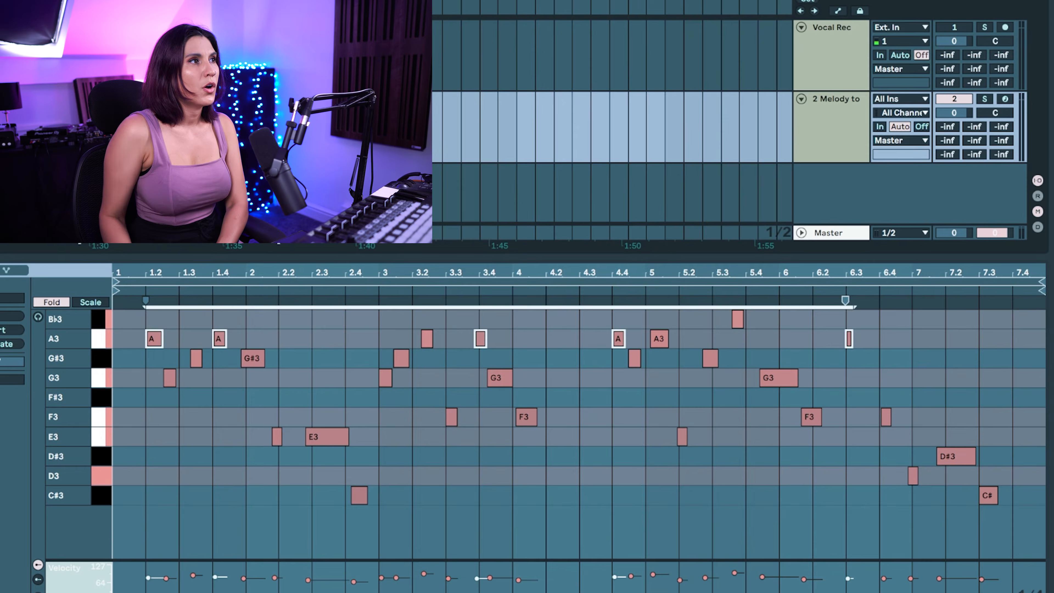
Transpose all the G#3 notes down one semitone to G3
left_click_drag(801, 324, 719, 317)
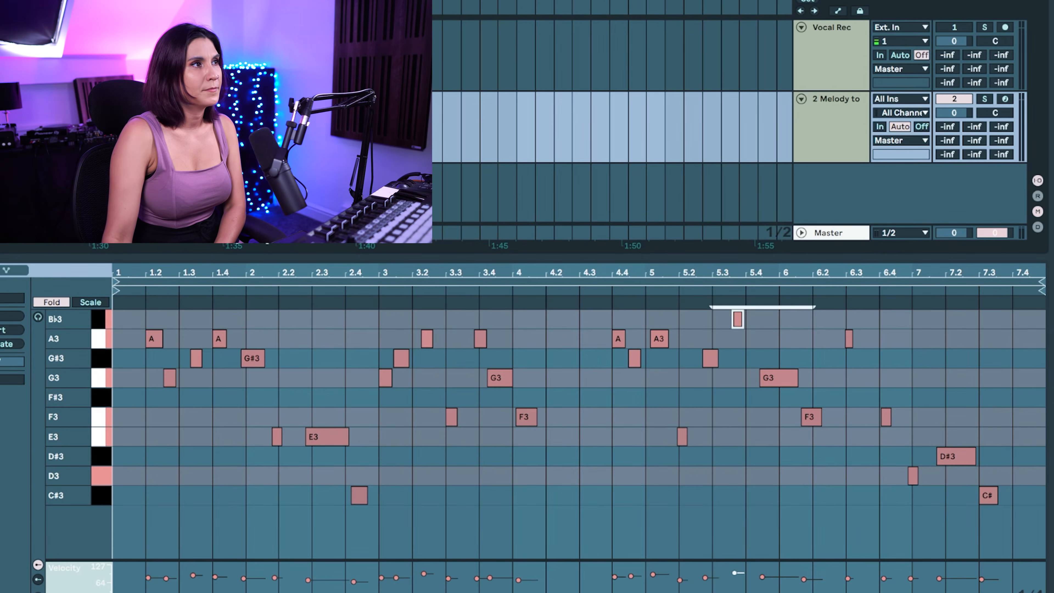
left_click_drag(915, 358, 144, 358)
key("Down")
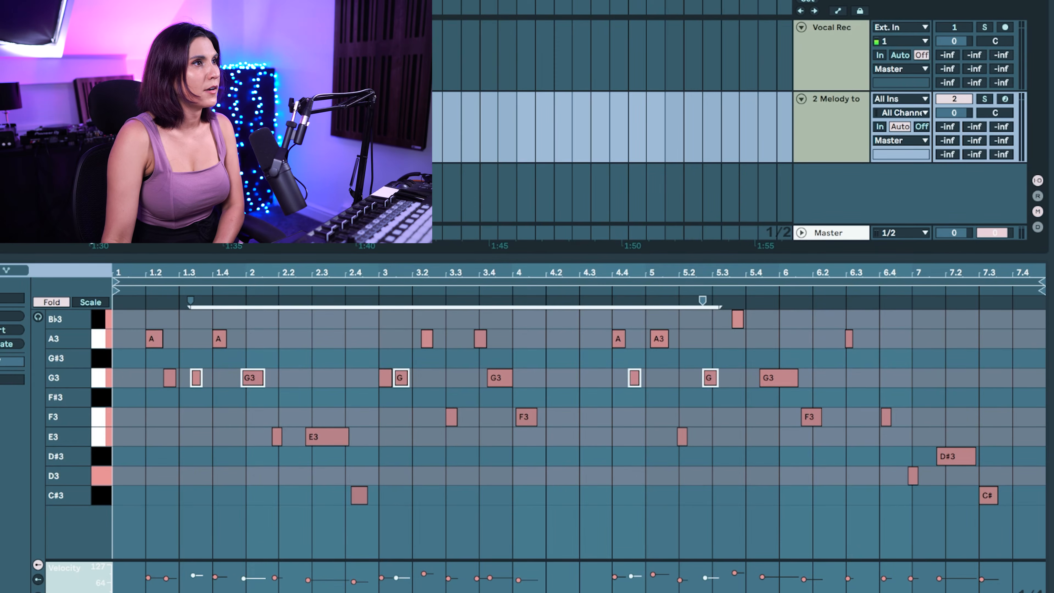
left_click_drag(915, 332, 143, 332)
left_click(746, 436)
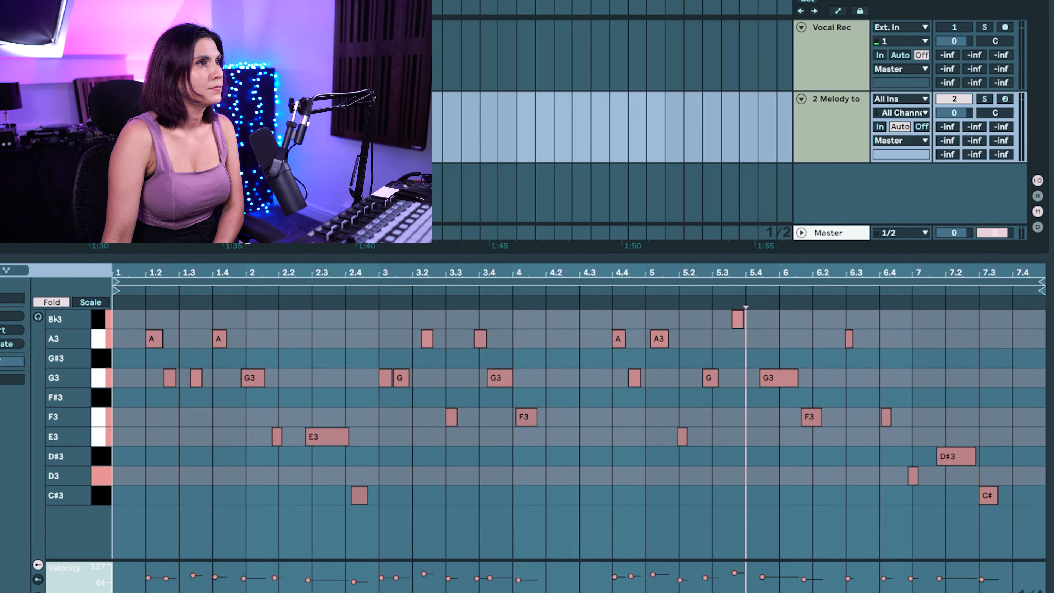
Raise the D#3 note to E3 and all the C#3 notes to D3
left_click_drag(1010, 454, 836, 461)
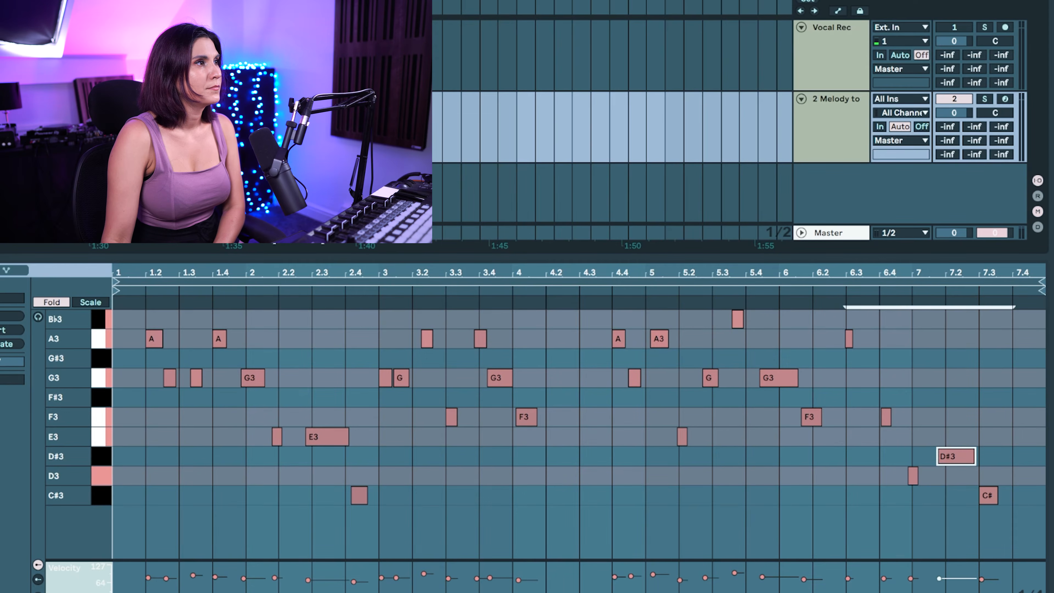
key("Up")
left_click_drag(1013, 492, 312, 486)
key("Up")
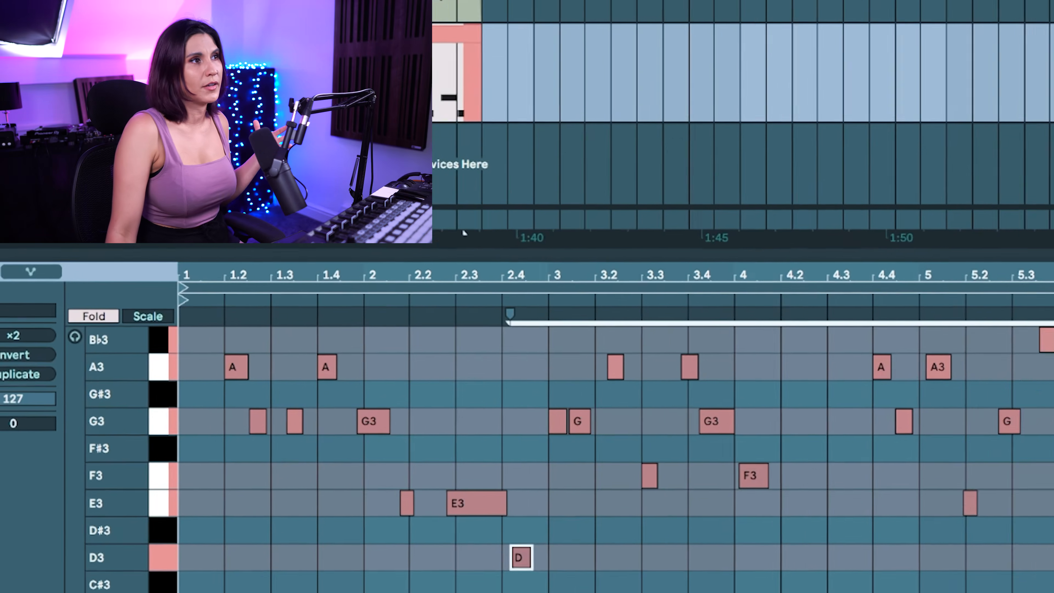
Turn off Fold, limit the note rows to the scale's pitches, and play the corrected melody
key("f")
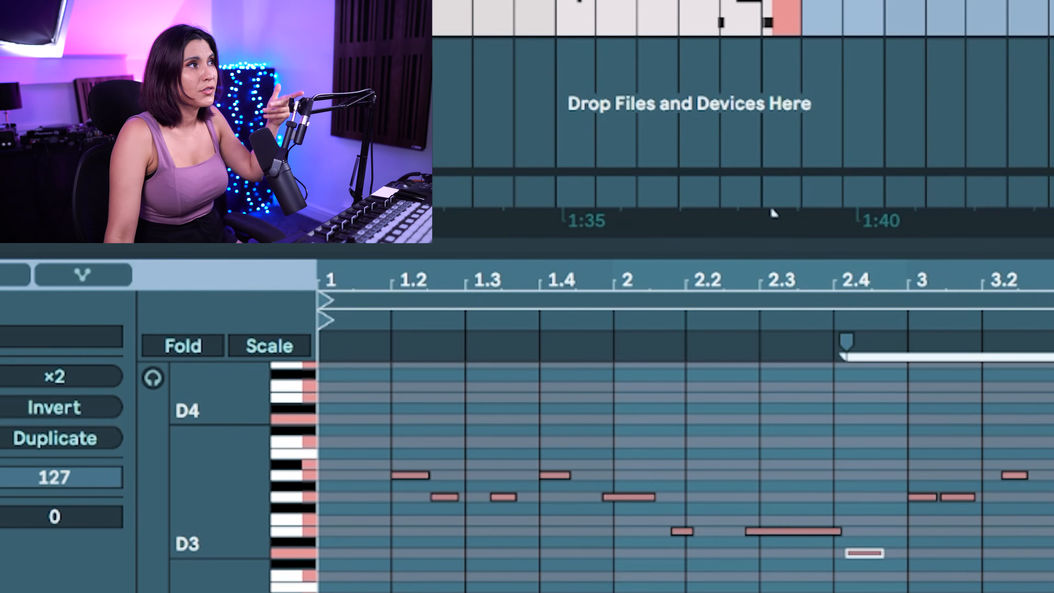
key("g")
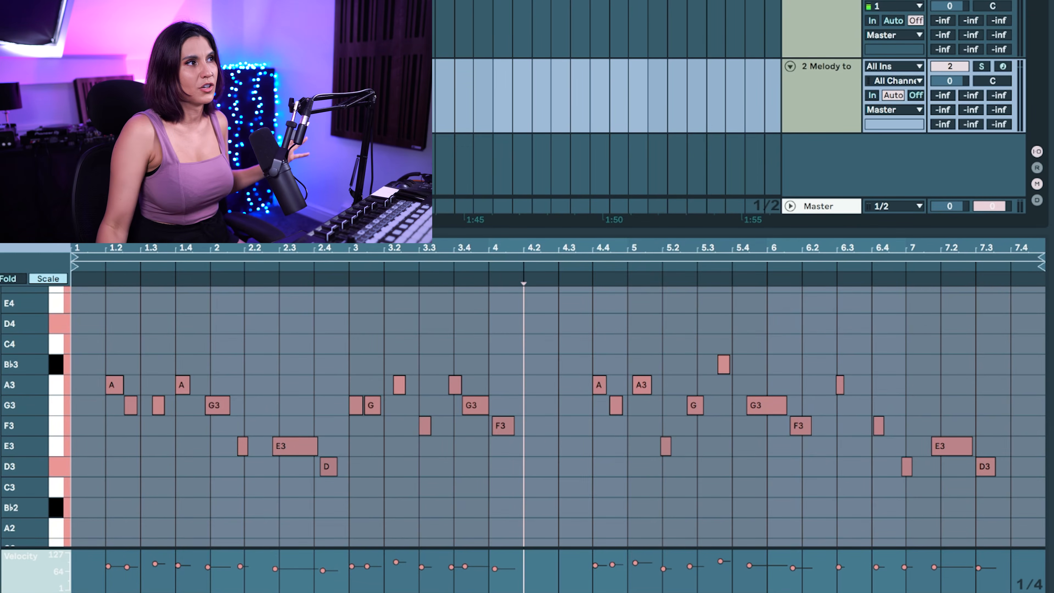
key("space")
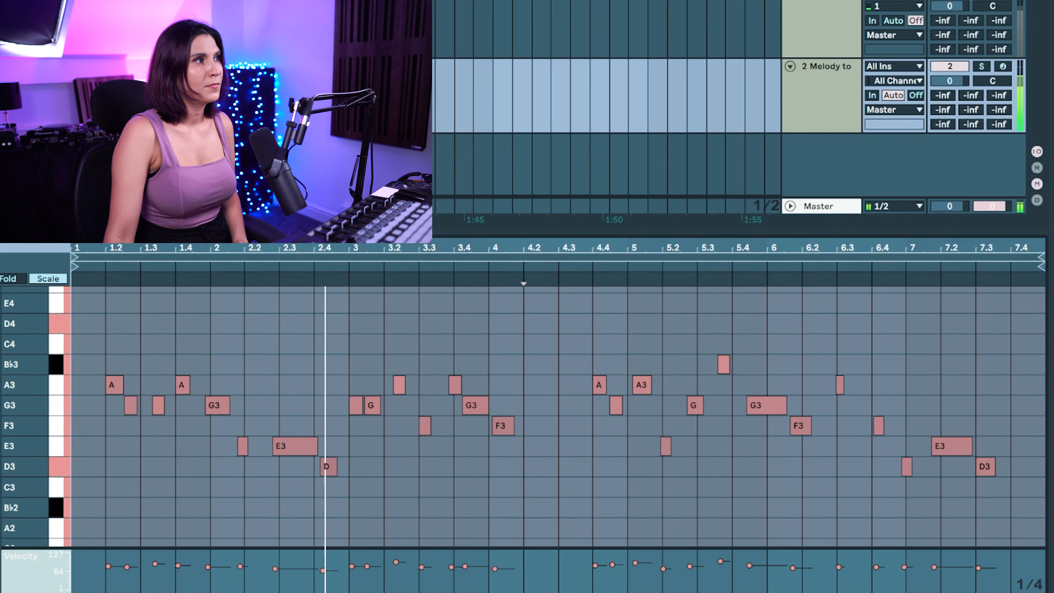
key("space")
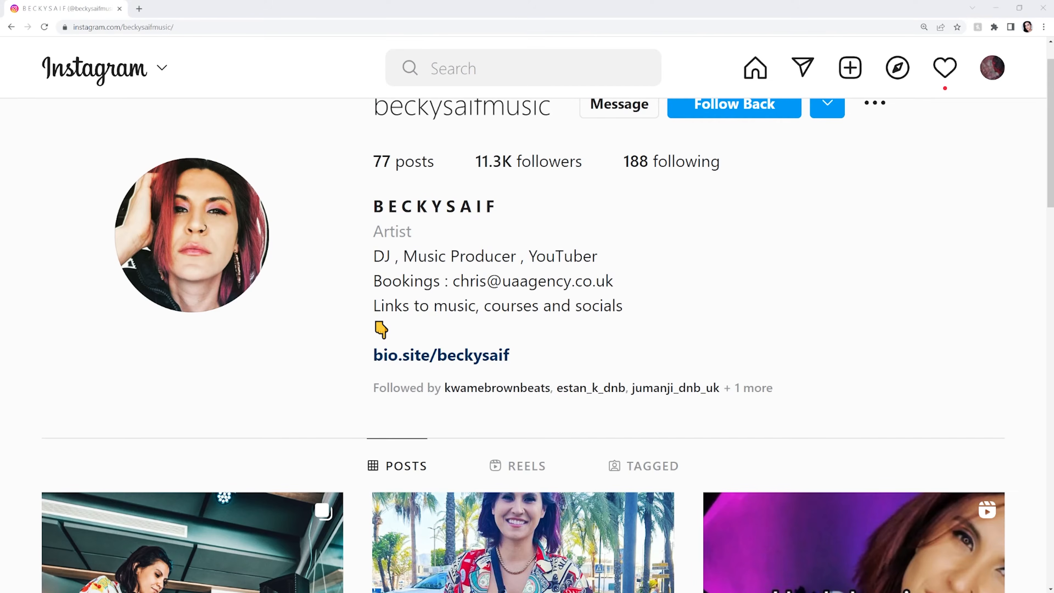
scroll(527, 316, "up", 1)
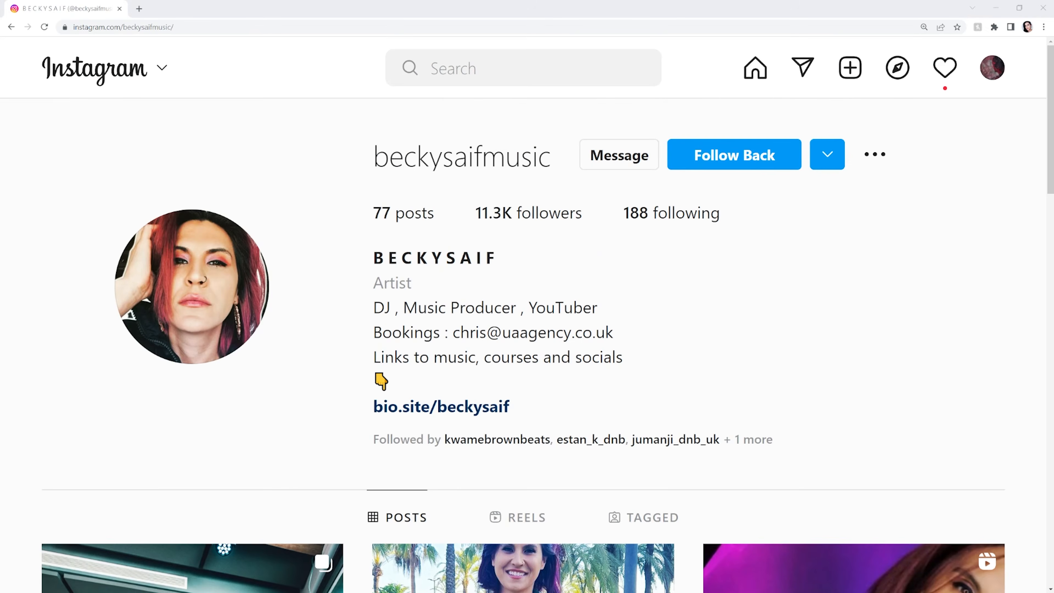
scroll(527, 315, "down", 3)
scroll(527, 332, "down", 7)
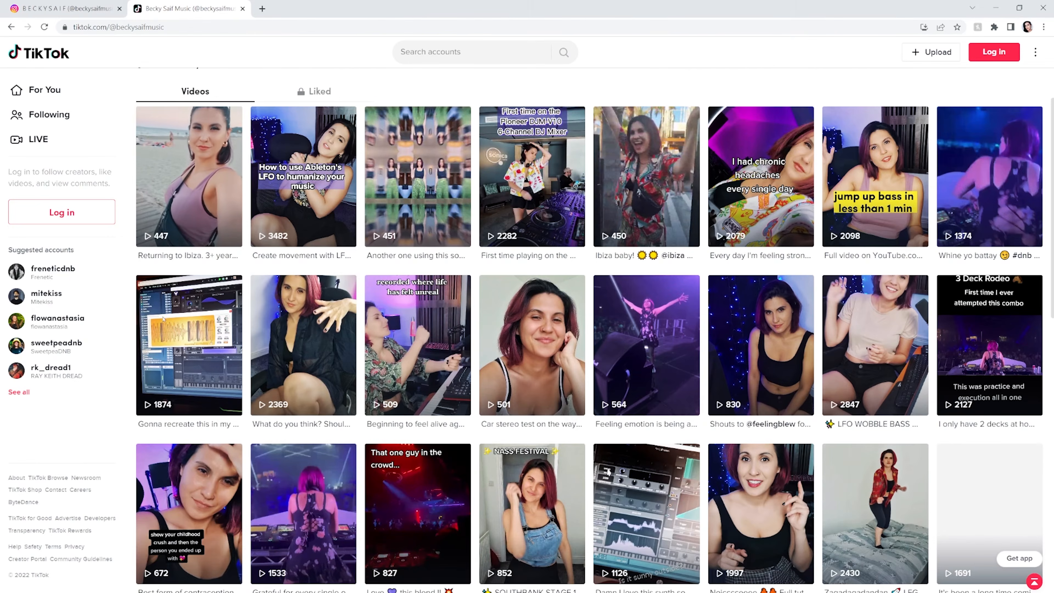
left_click(303, 177)
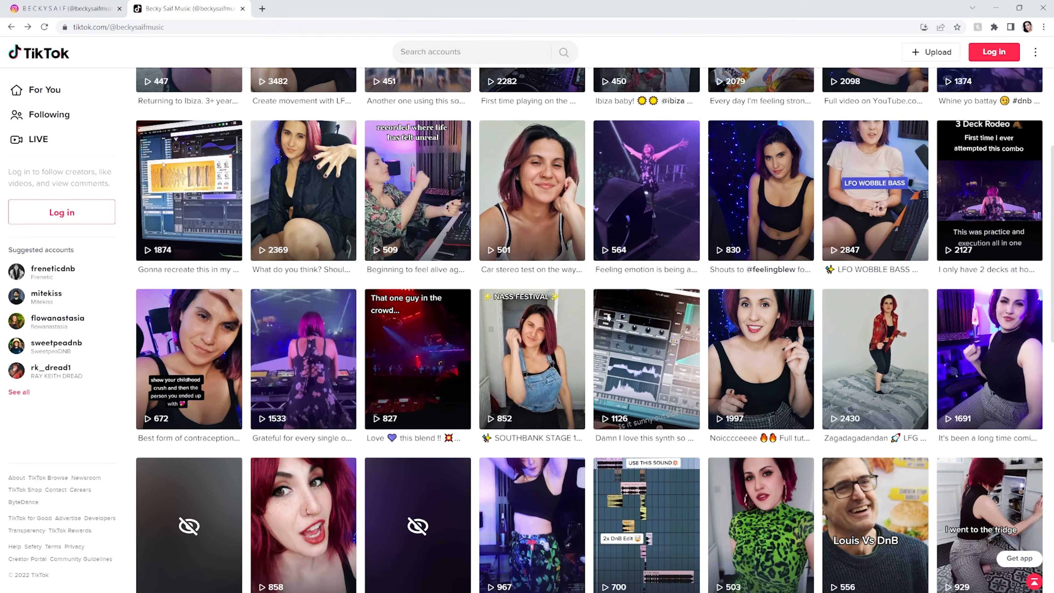
scroll(876, 191, "up", 6)
left_click(533, 328)
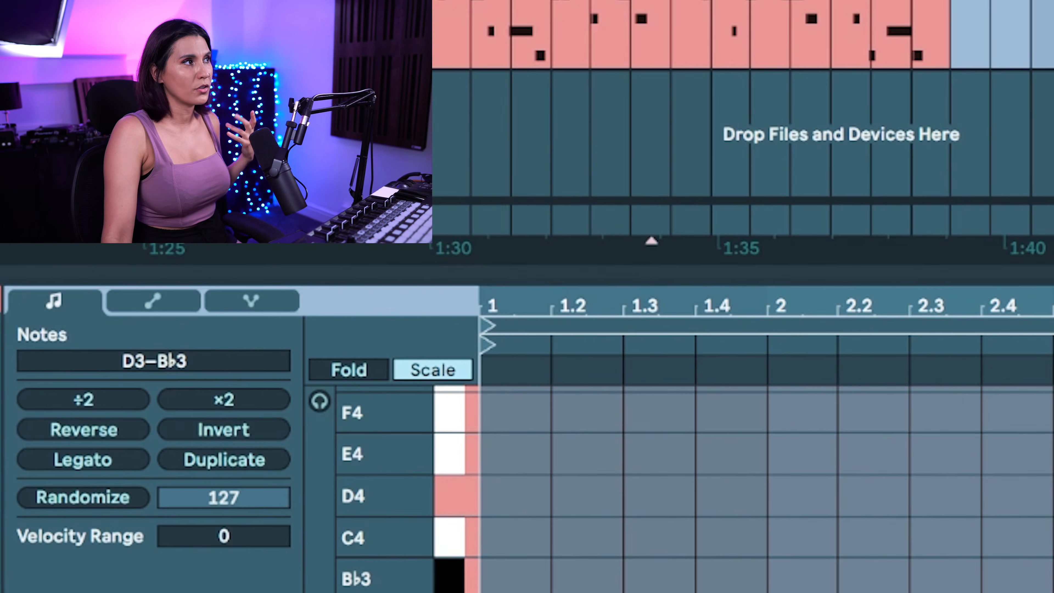
Stop limiting the note rows to the scale's pitches and set the clip's scale root note to F
left_click(433, 370)
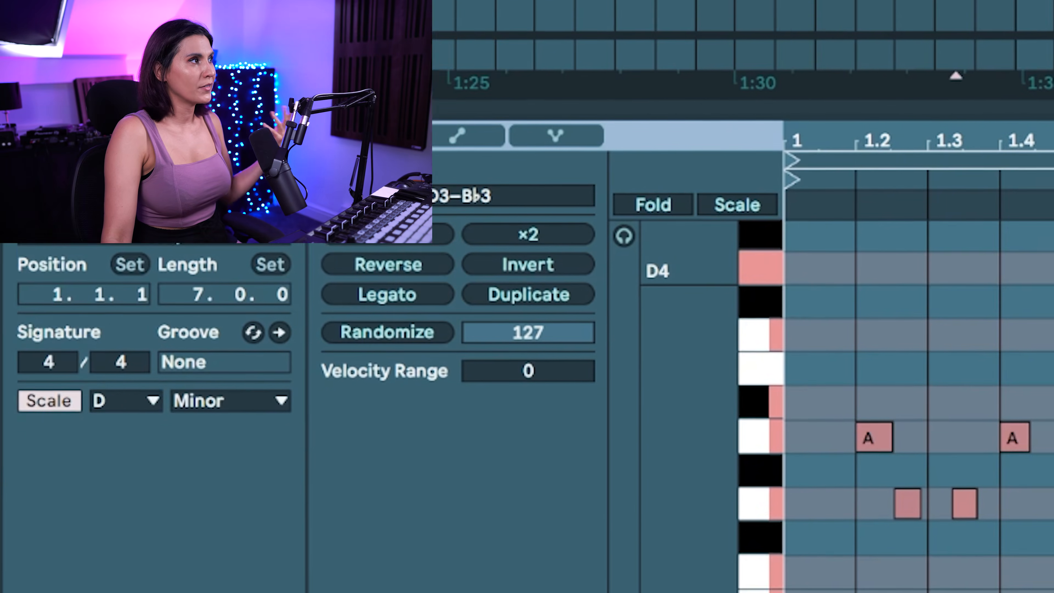
left_click(135, 397)
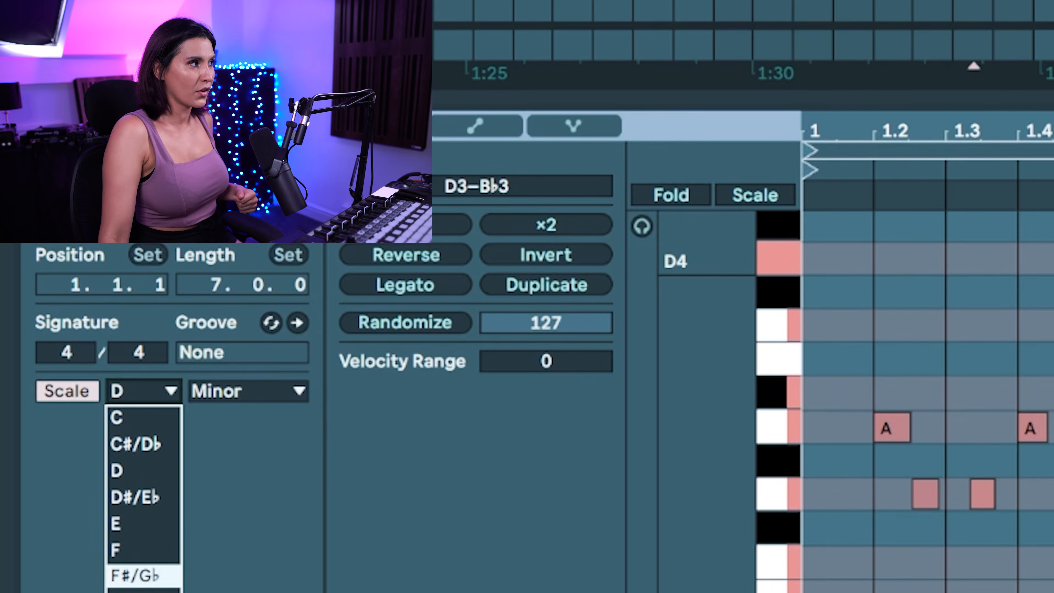
left_click(125, 549)
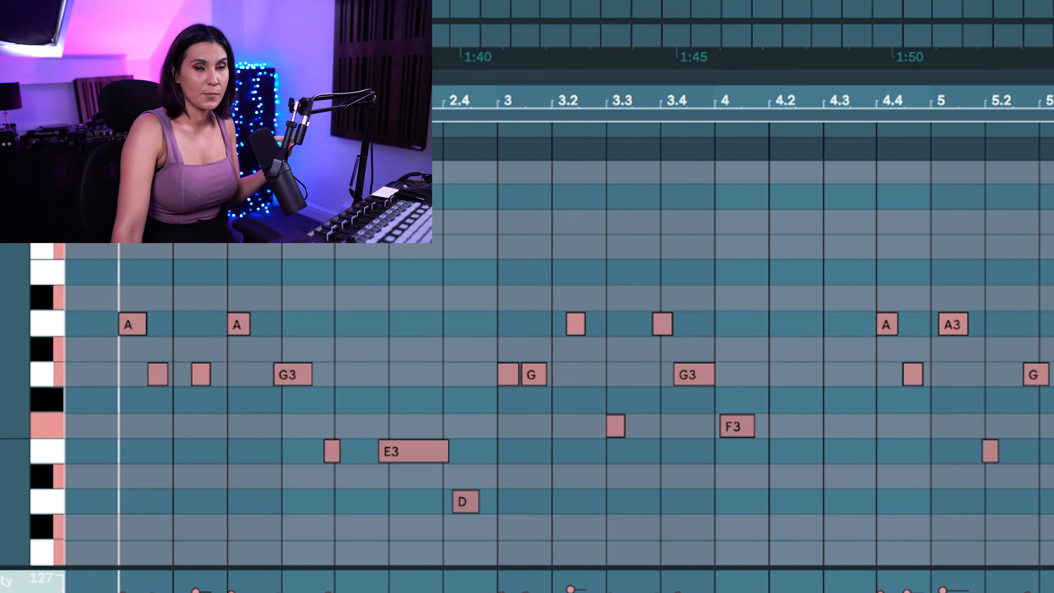
Transpose all the melody's notes up three semitones to F Minor and play the transposed melody from 1.3
key("ctrl+a")
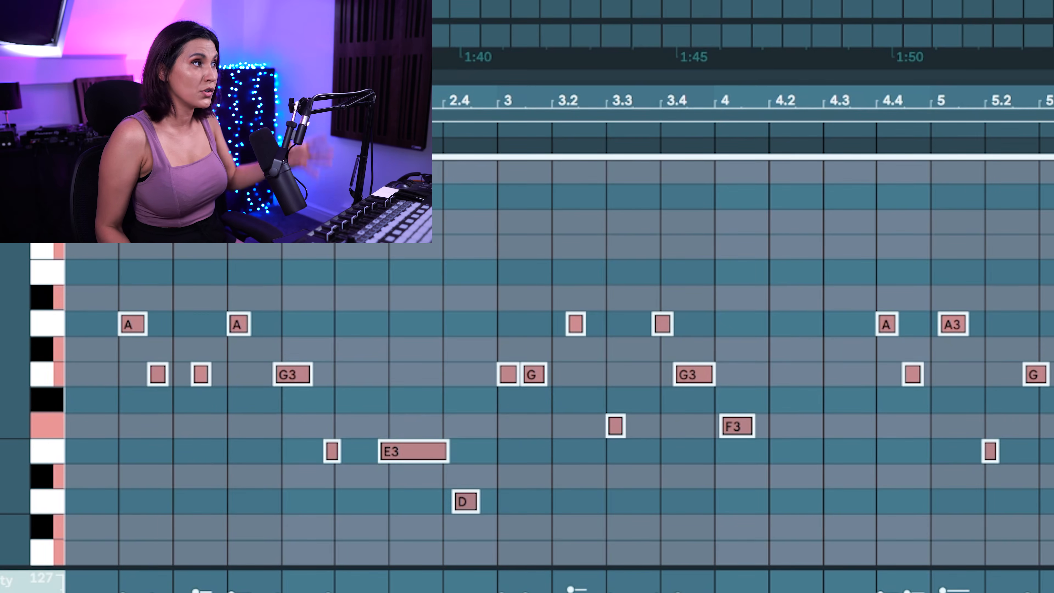
key("Up")
key("Up")
key("Up")
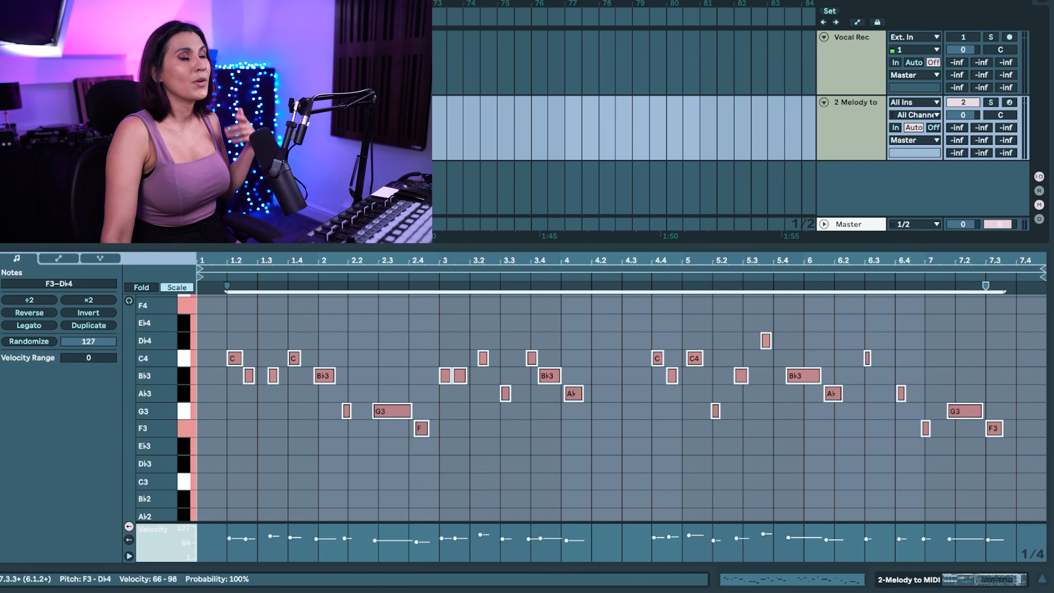
left_click(257, 415)
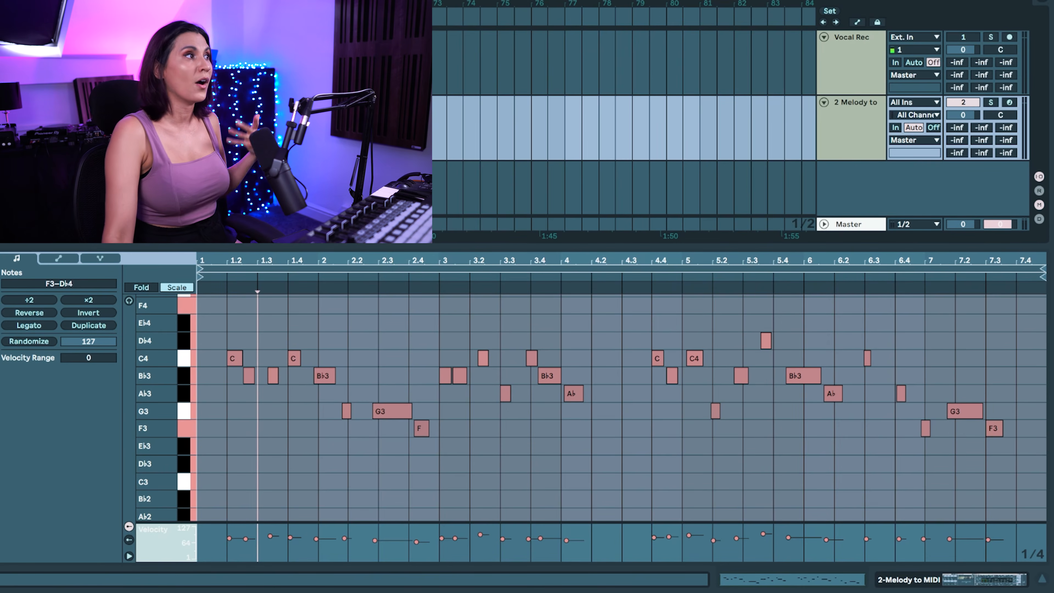
key("space")
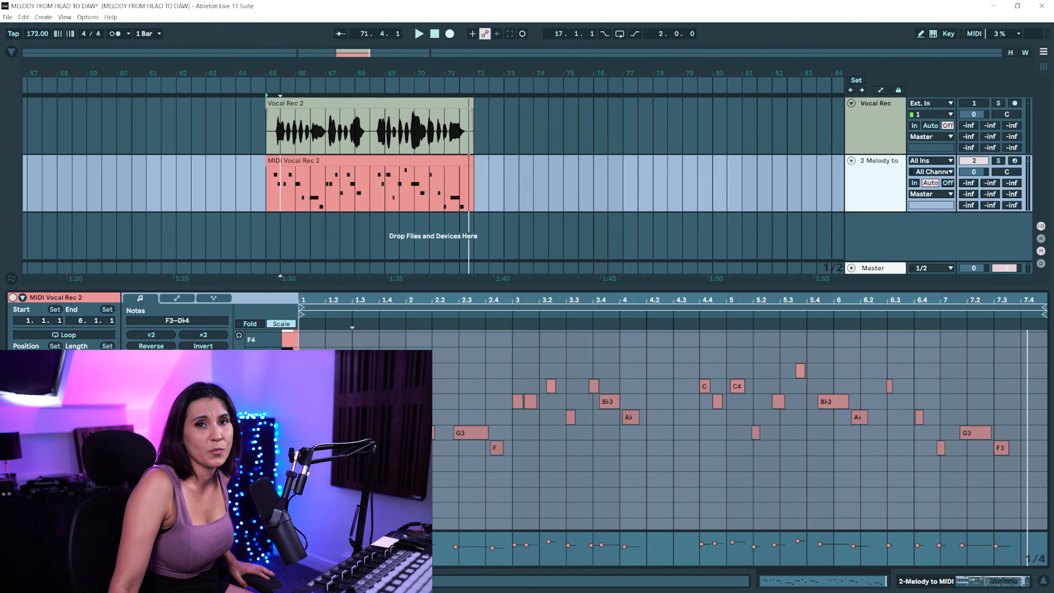
Show the MIDI track's devices and delete its Melody to MIDI instrument rack
key("shift+Tab")
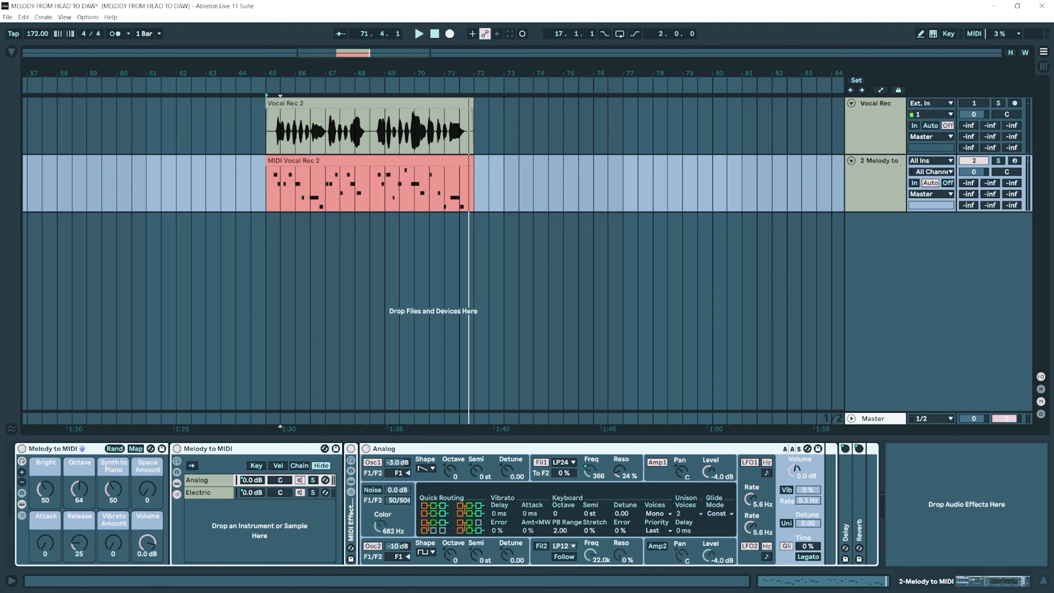
key("Delete")
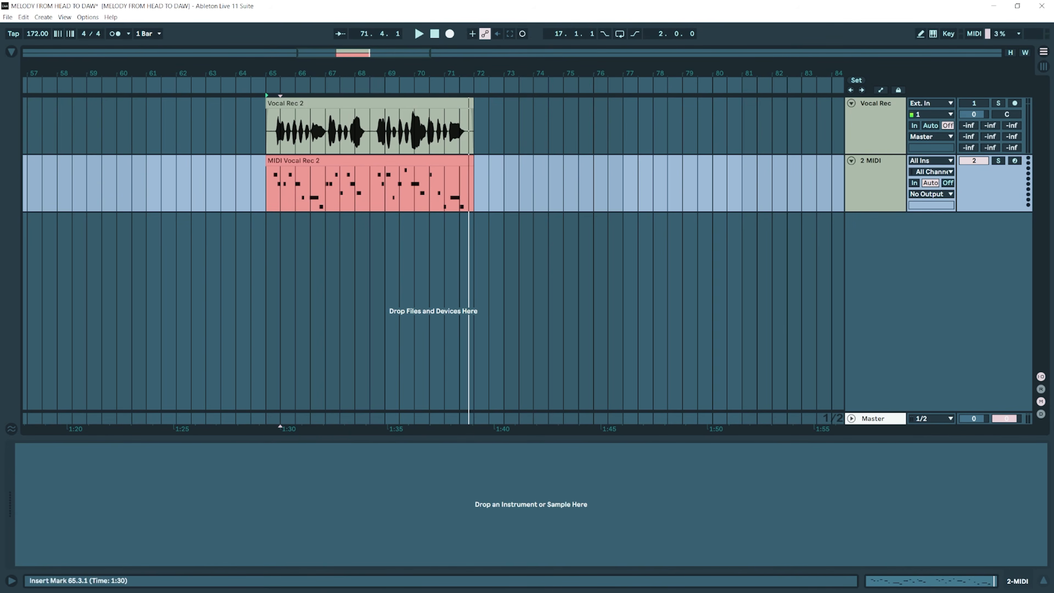
Show the browser, list the Instruments category and expand the Tension instrument's preset folders
key("ctrl+alt+b")
left_click(43, 127)
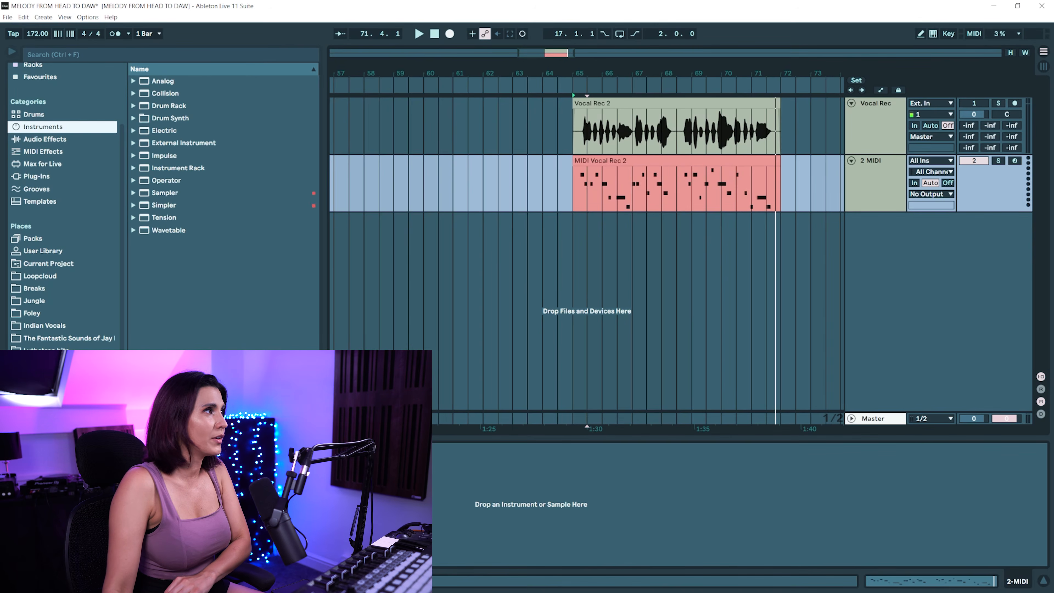
left_click(133, 218)
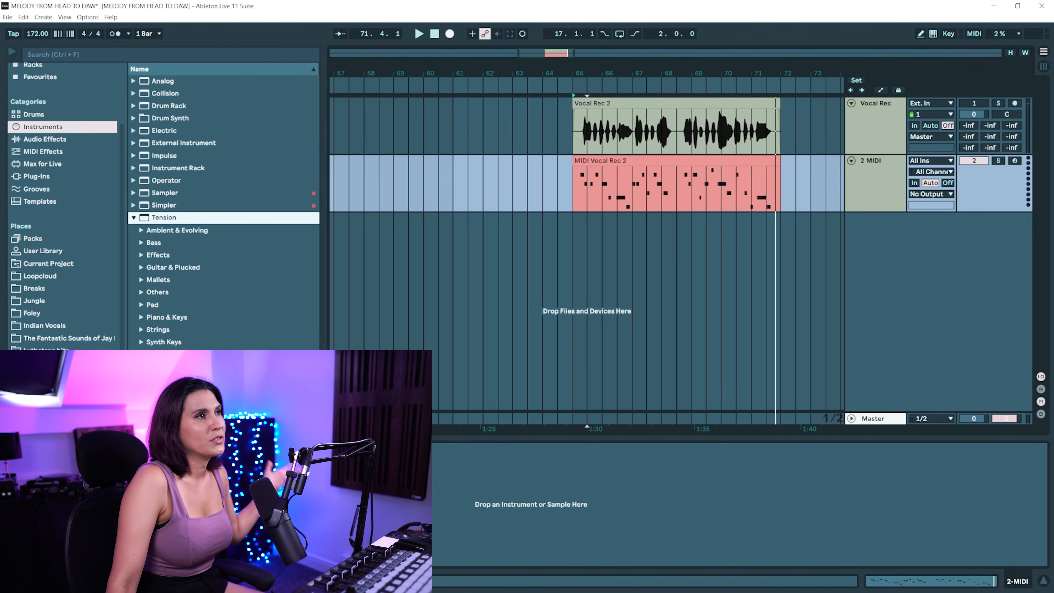